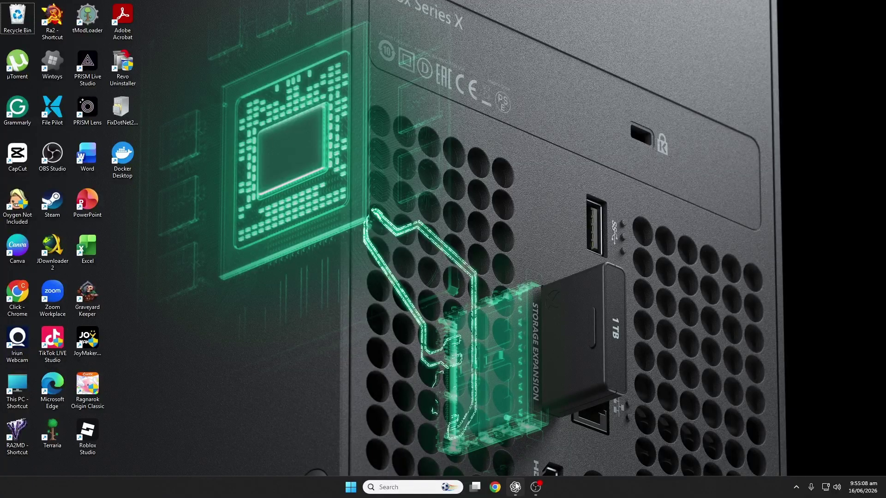
# Open the Git for Windows link from the ChatGPT installation guide and download the latest x64 installer.
pyautogui.click(515, 487)
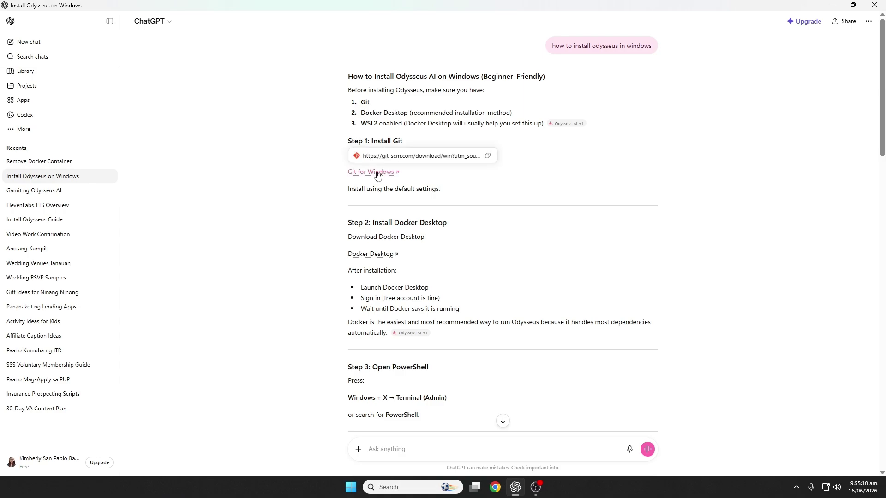
pyautogui.click(377, 172)
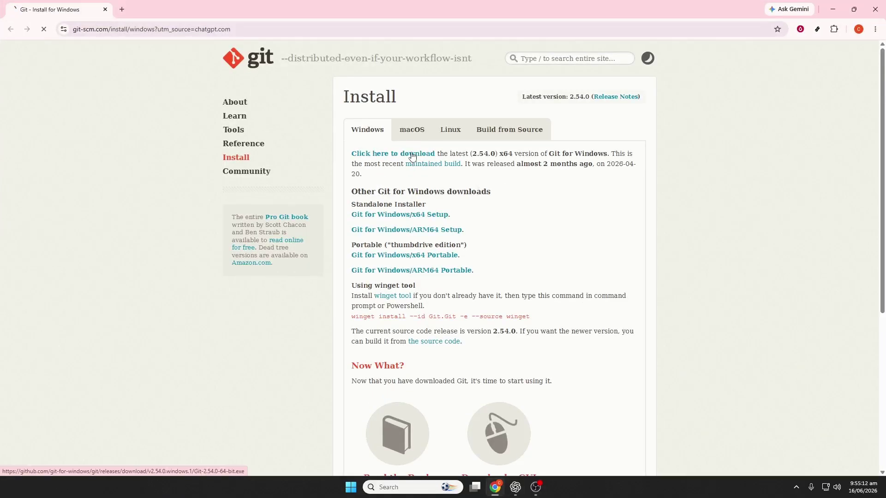
pyautogui.click(412, 157)
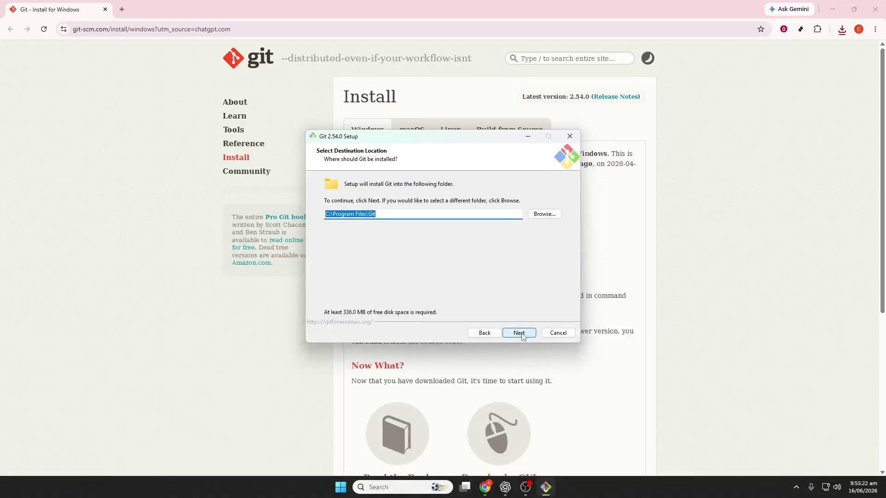
# Install Git 2.54.0 into C:\Program Files\Git with the default components, and finish setup with View Release Notes turned off.
pyautogui.click(518, 333)
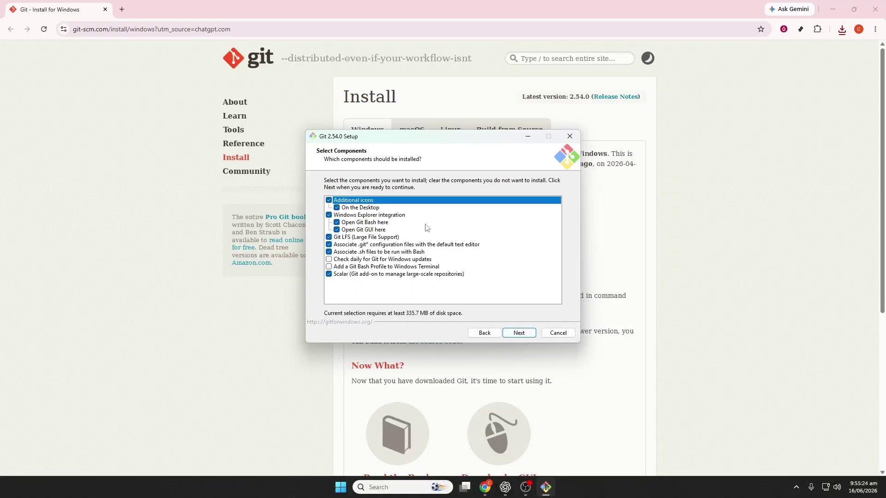
pyautogui.click(526, 332)
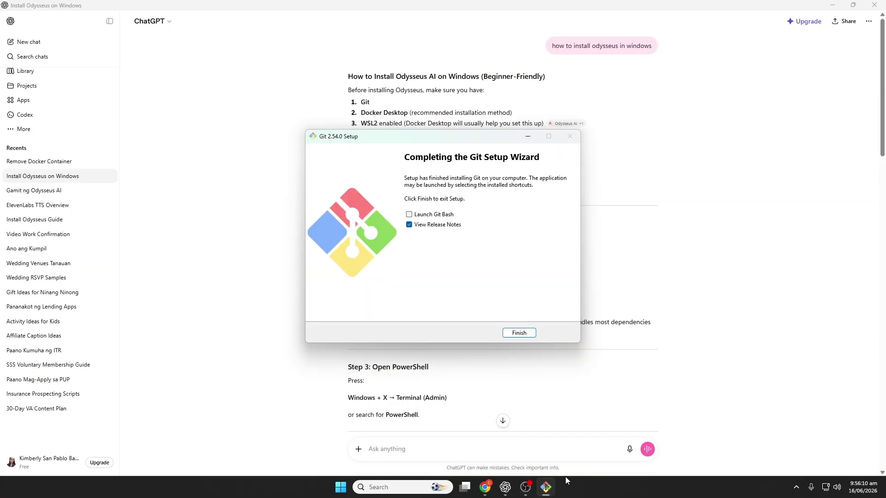
pyautogui.click(451, 224)
pyautogui.click(519, 333)
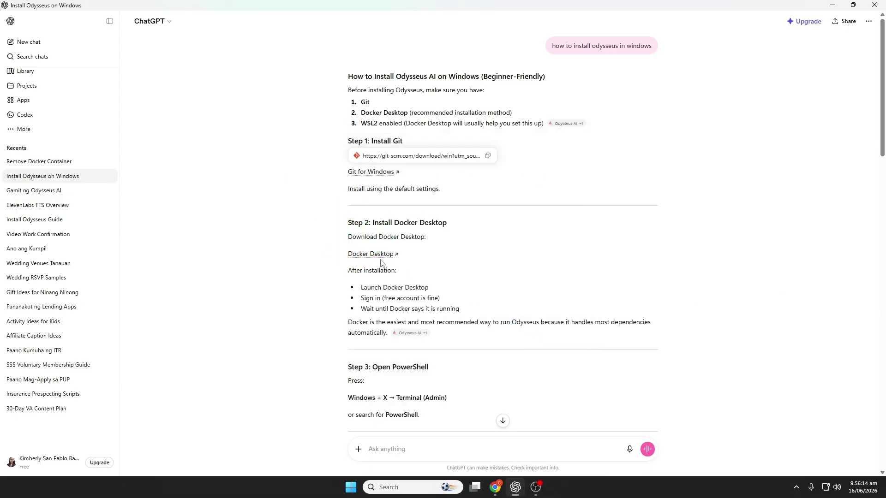
# Minimize the ChatGPT guide and launch Docker Desktop from the desktop.
pyautogui.click(832, 5)
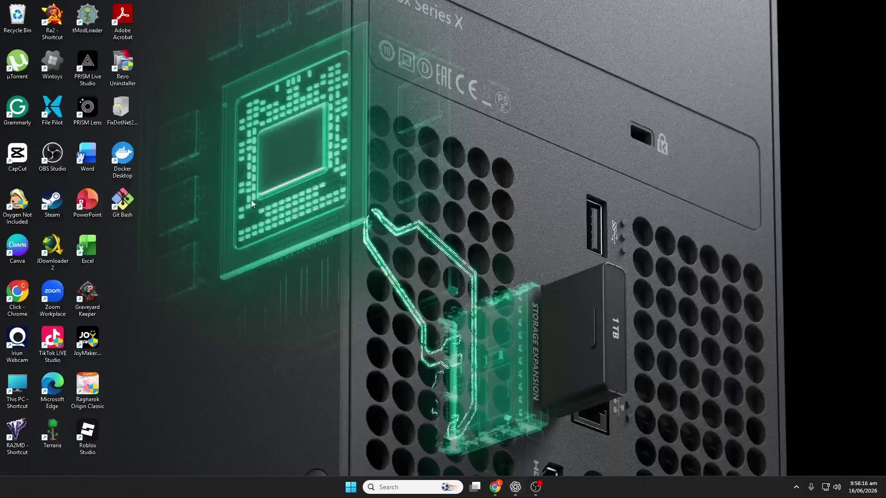
pyautogui.doubleClick(132, 155)
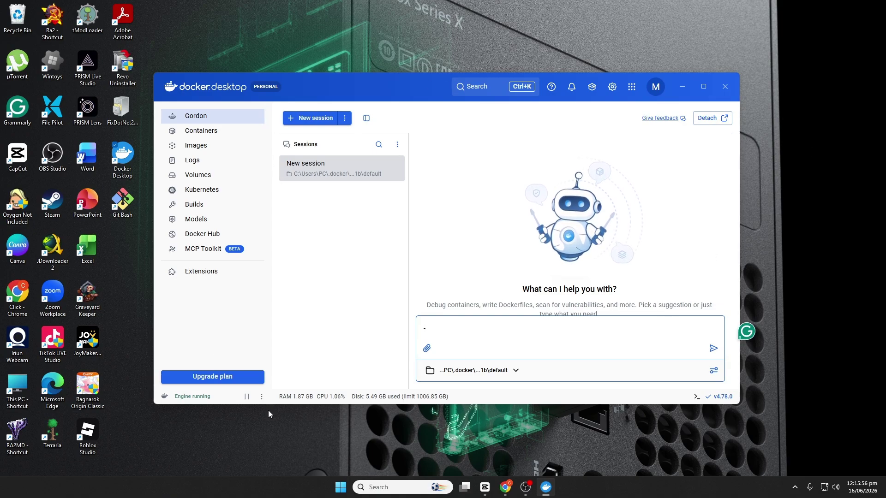
pyautogui.click(339, 427)
pyautogui.hotkey('alt', 'Tab')
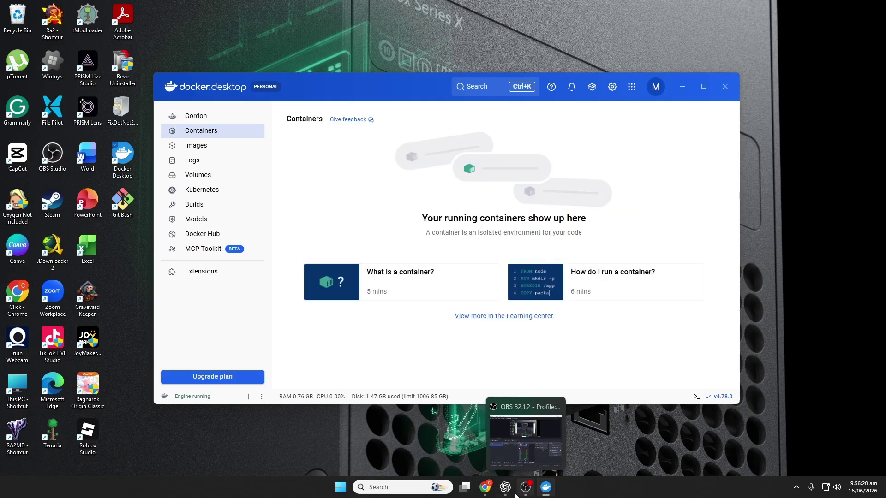
# Return to the ChatGPT guide's Step 3 and open a Command Prompt window.
pyautogui.click(510, 492)
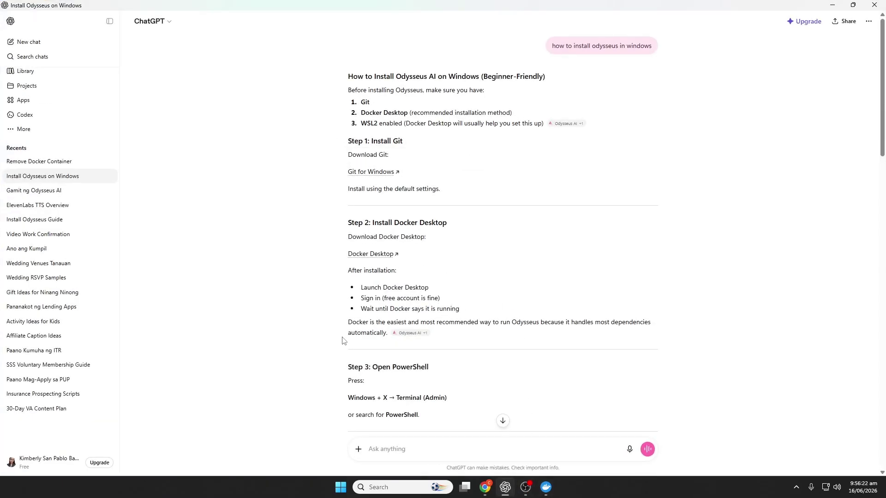
pyautogui.scroll(-3, 332, 329)
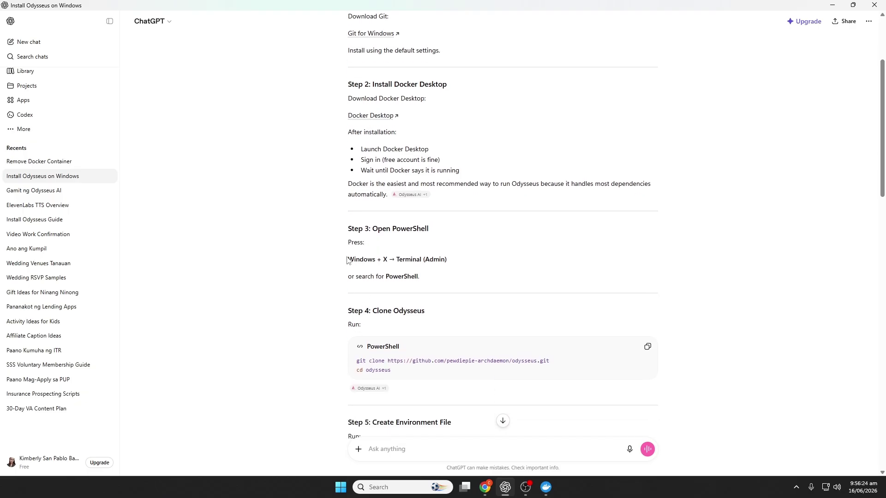
pyautogui.moveTo(348, 259); pyautogui.dragTo(450, 262)
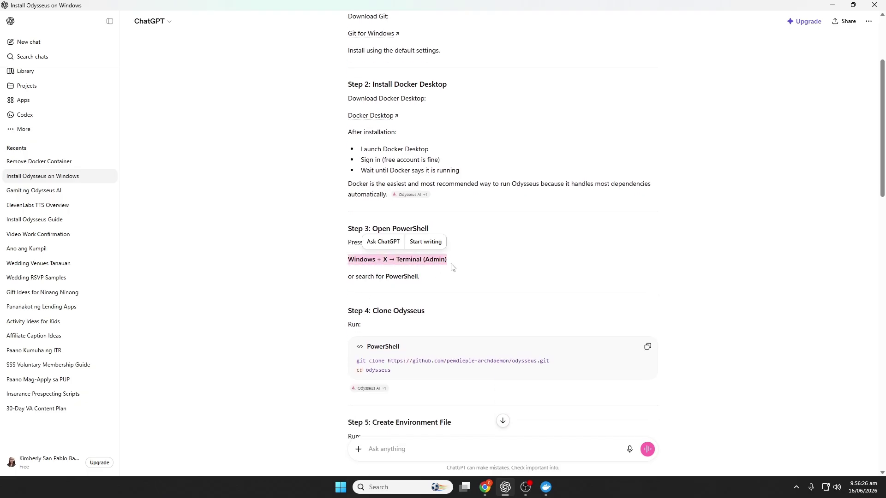
pyautogui.press('super')
pyautogui.write('cmd')
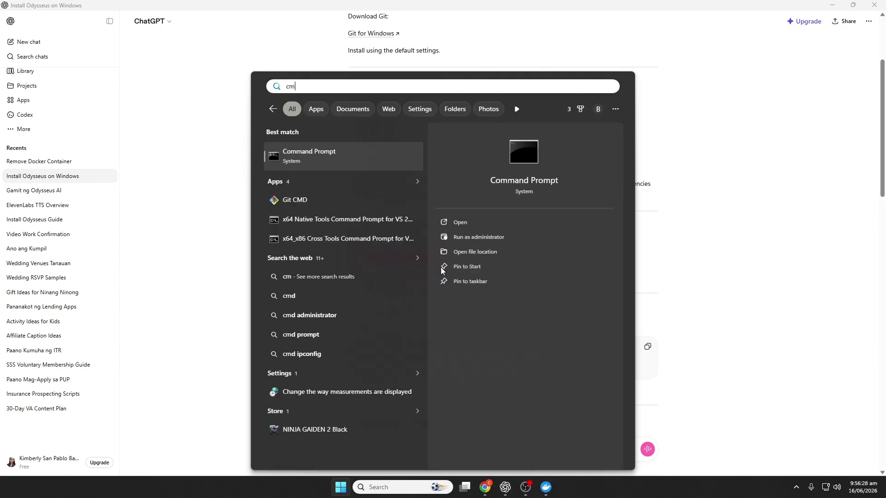
pyautogui.click(466, 223)
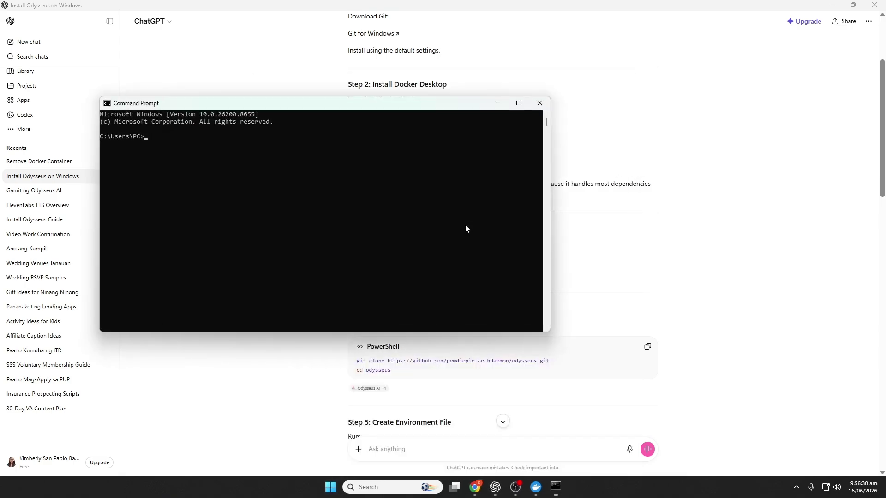
pyautogui.click(648, 350)
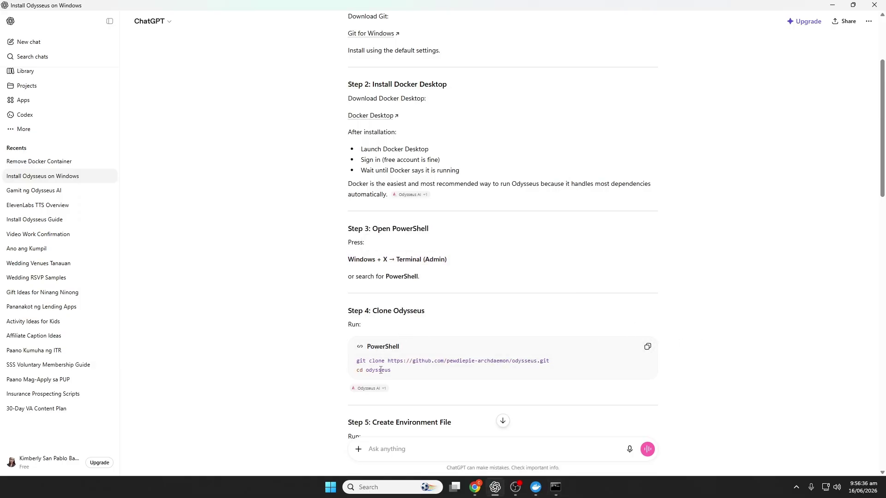
pyautogui.click(647, 346)
pyautogui.click(556, 488)
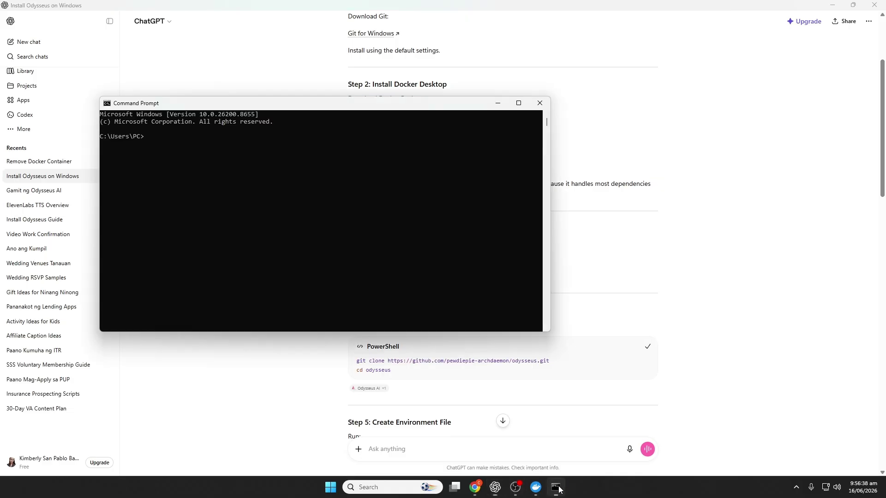
pyautogui.rightClick(286, 254)
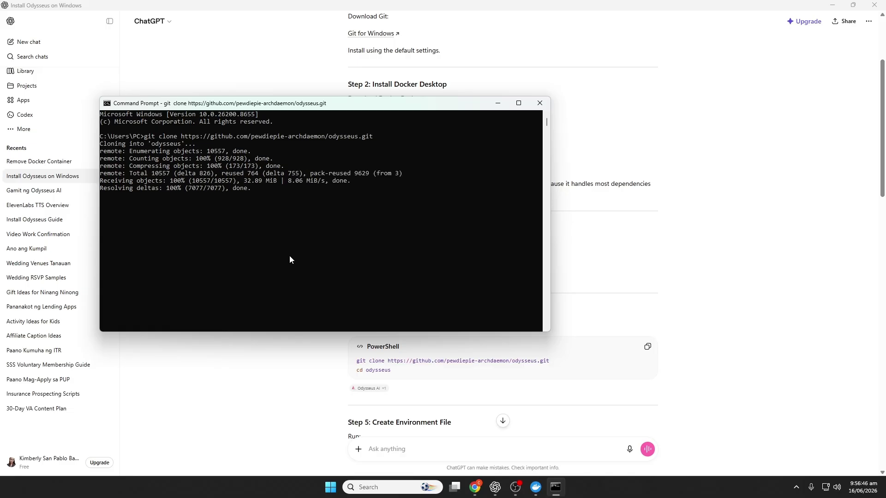
pyautogui.write('cd odysseus')
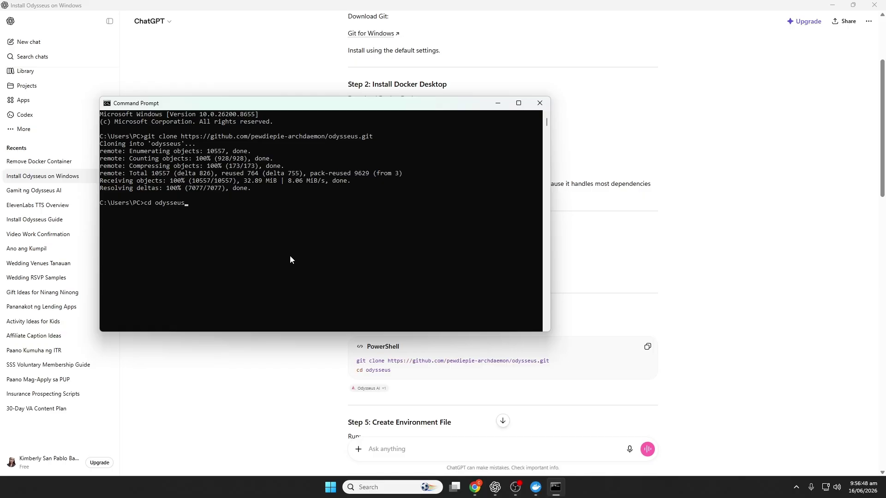
# Go to the guide's Step 5, close the current Command Prompt window and open a fresh one.
pyautogui.click(327, 397)
pyautogui.scroll(-1, 334, 392)
pyautogui.scroll(-2, 335, 393)
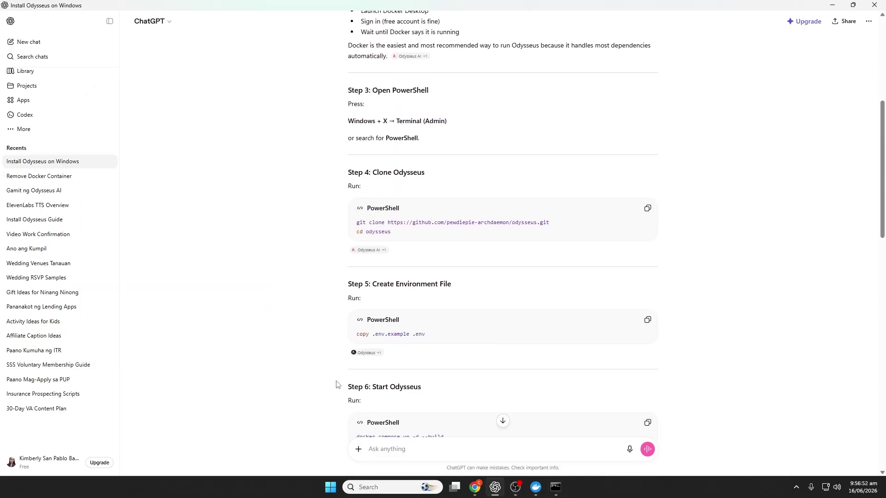
pyautogui.click(555, 487)
pyautogui.click(539, 104)
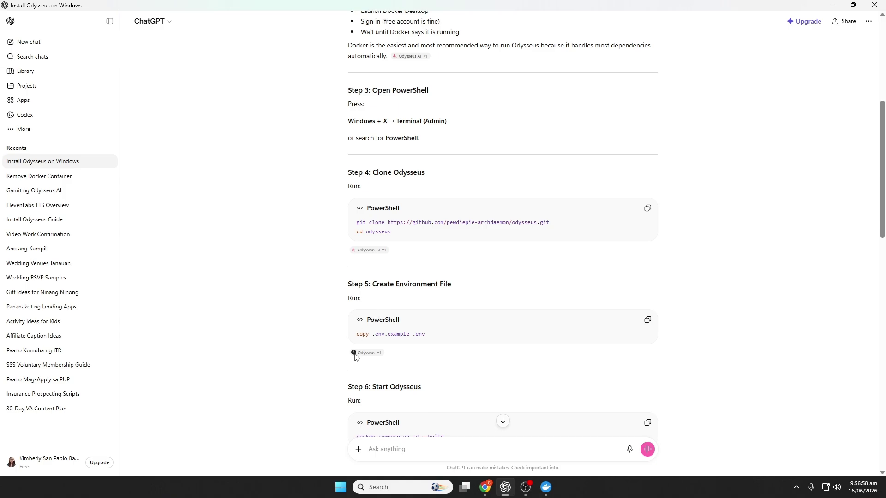
pyautogui.click(394, 486)
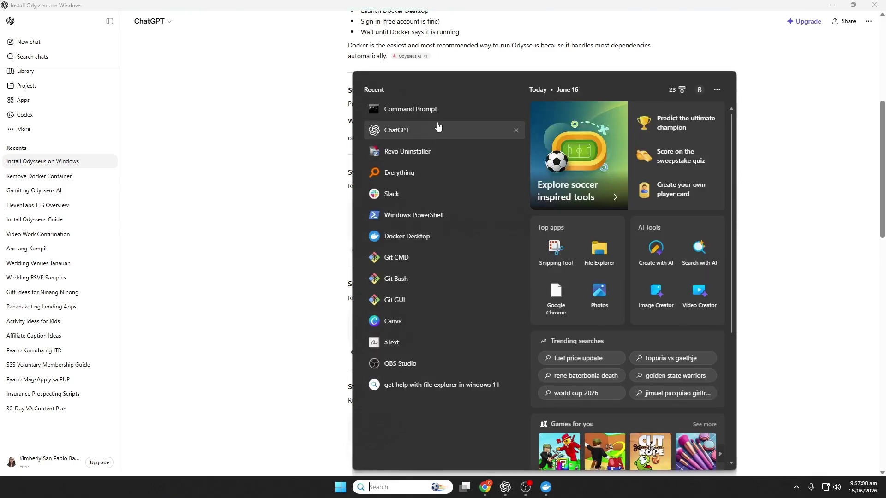
pyautogui.click(438, 111)
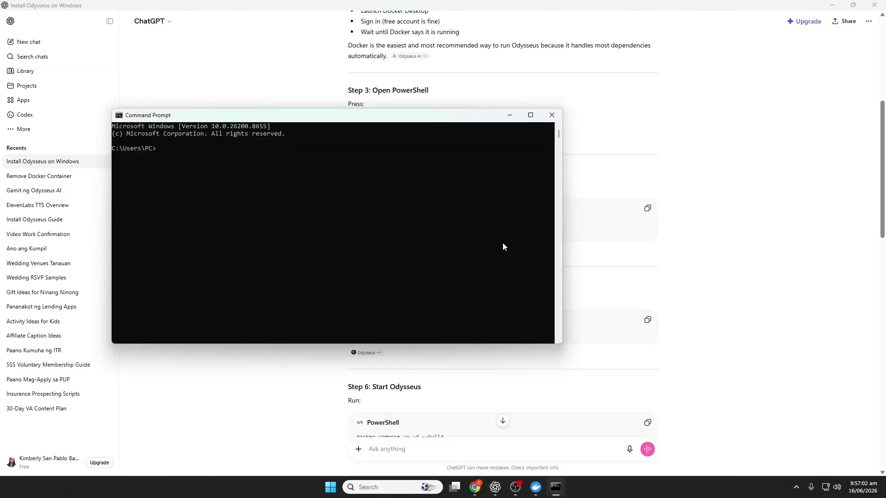
# Try to create the environment file by copying copy .env.example .env from the guide and running it in Command Prompt.
pyautogui.click(351, 380)
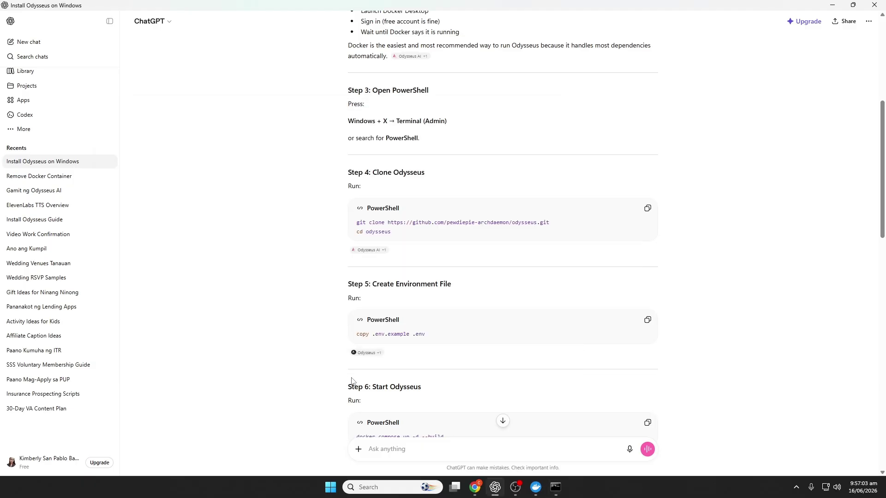
pyautogui.click(647, 319)
pyautogui.click(551, 487)
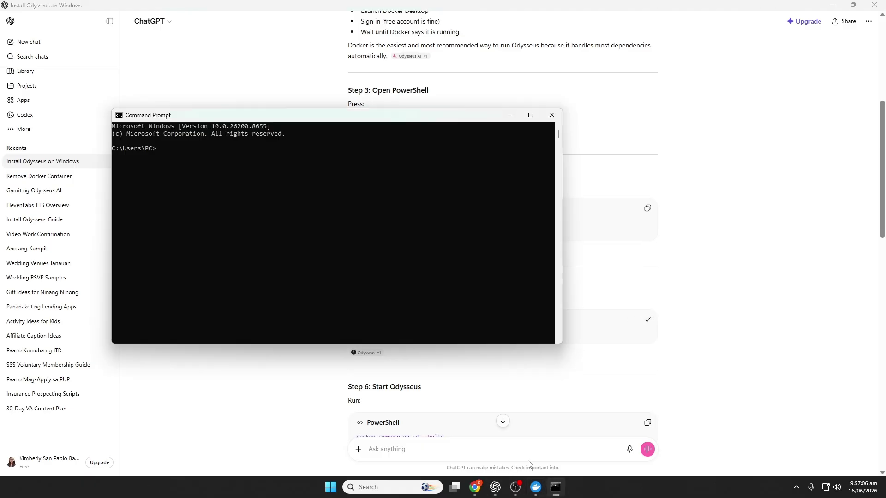
pyautogui.hotkey('ctrl', 'v')
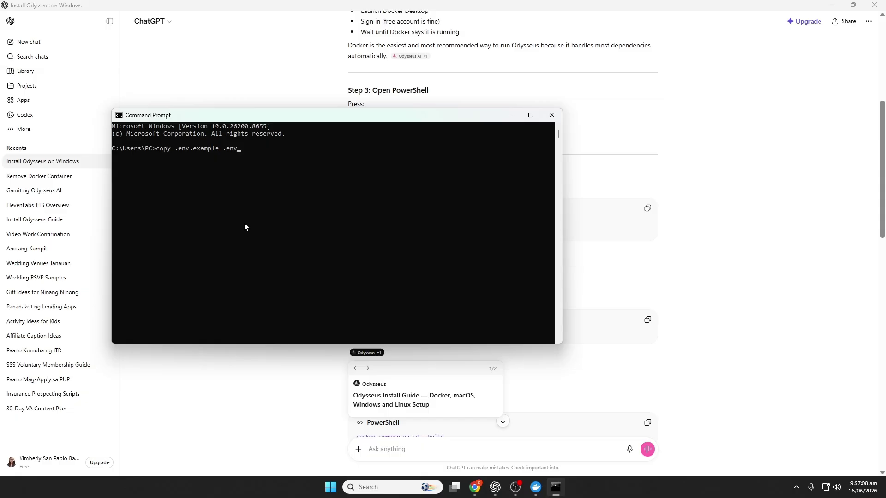
pyautogui.press('Return')
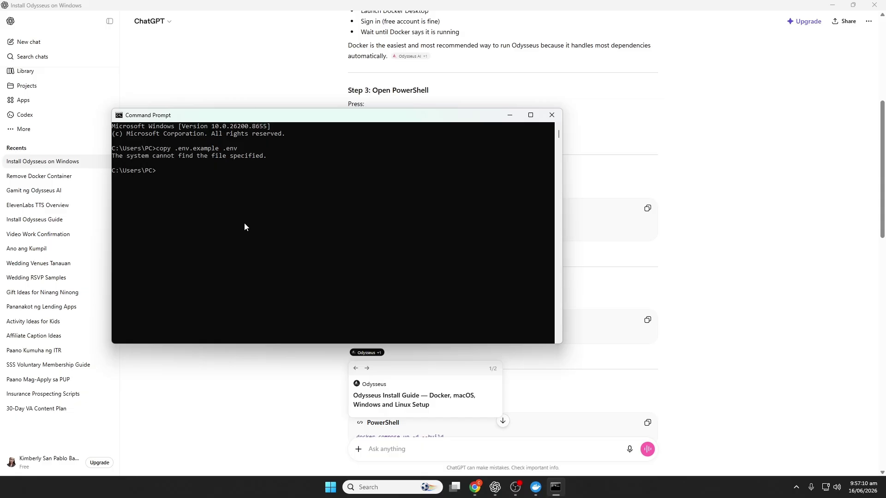
# Copy the guide's Step 6 command docker compose up -d --build and run it in Command Prompt.
pyautogui.click(293, 396)
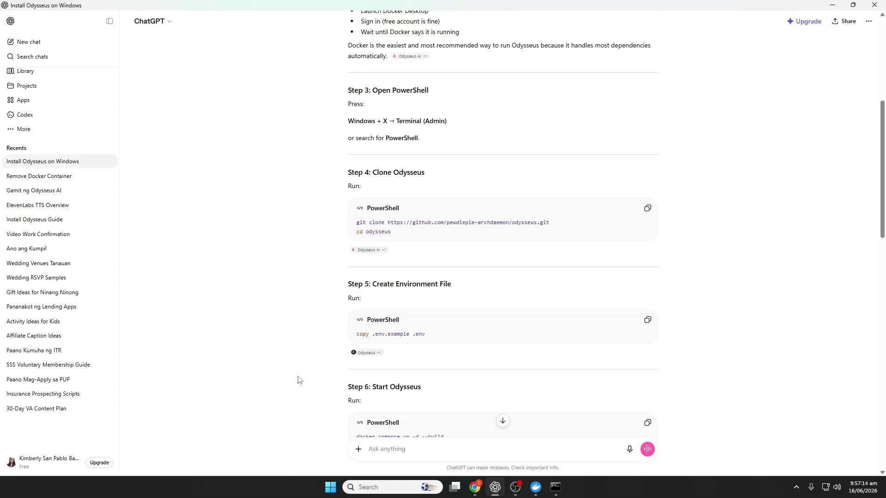
pyautogui.scroll(-1, 305, 347)
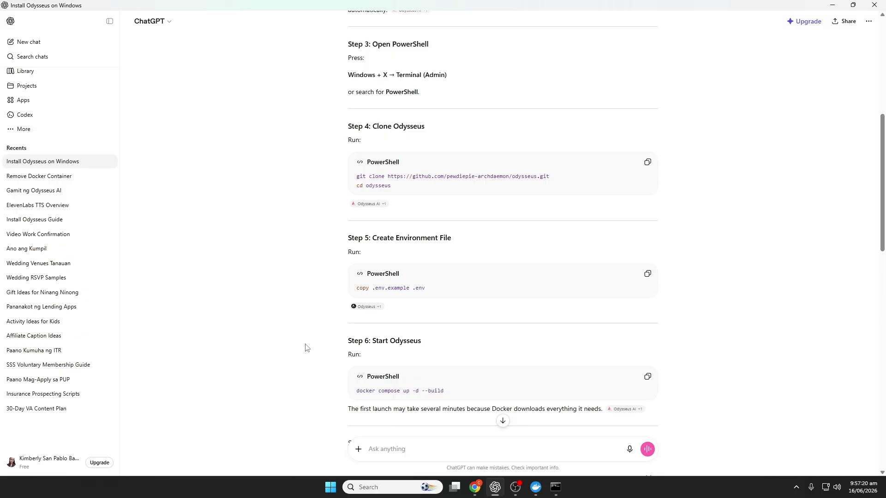
pyautogui.click(647, 377)
pyautogui.click(555, 487)
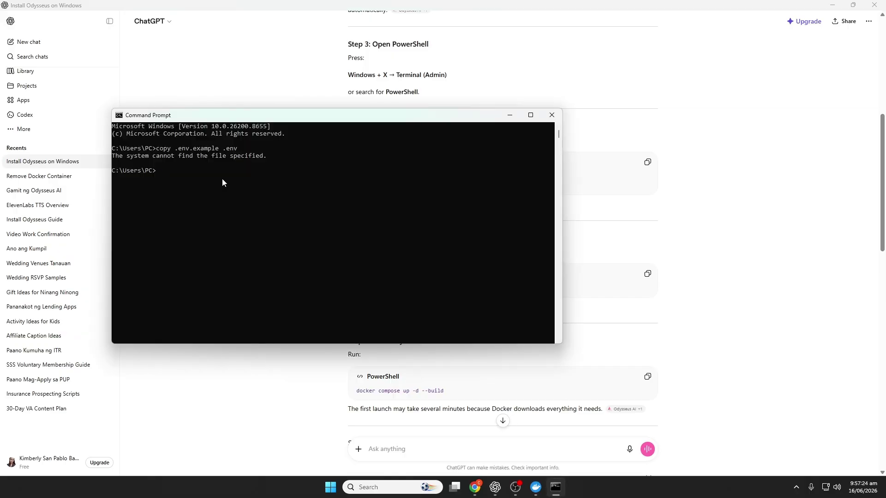
pyautogui.hotkey('ctrl', 'v')
pyautogui.press('Return')
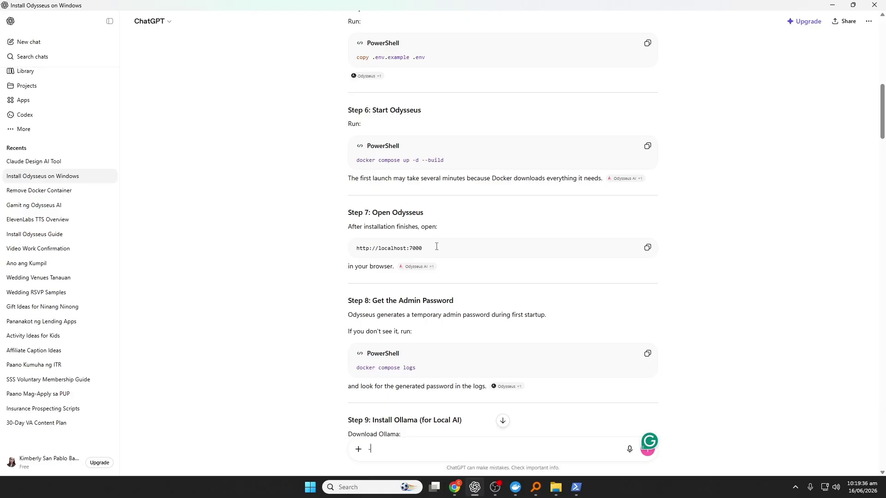
pyautogui.moveTo(432, 245); pyautogui.dragTo(356, 246)
pyautogui.rightClick(360, 247)
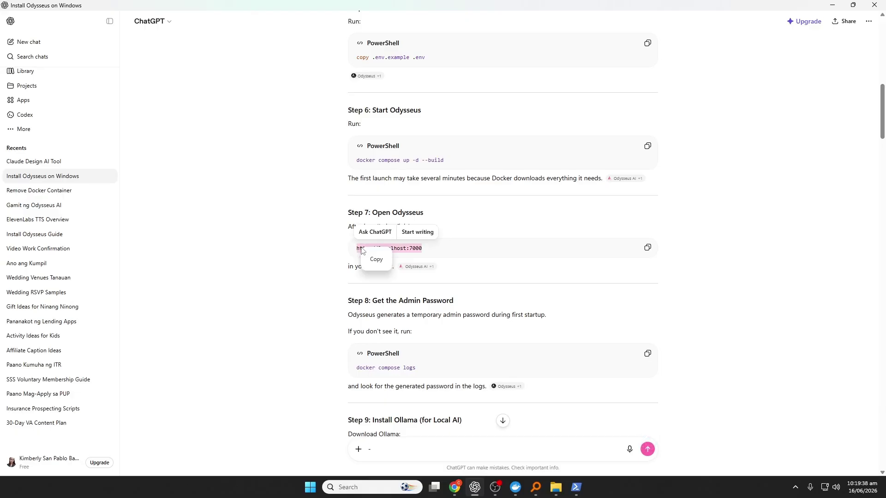
pyautogui.click(376, 259)
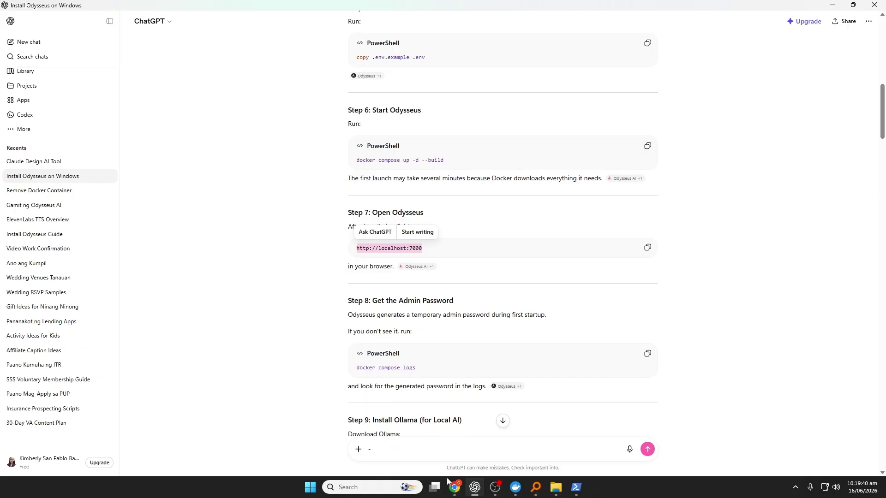
pyautogui.click(454, 487)
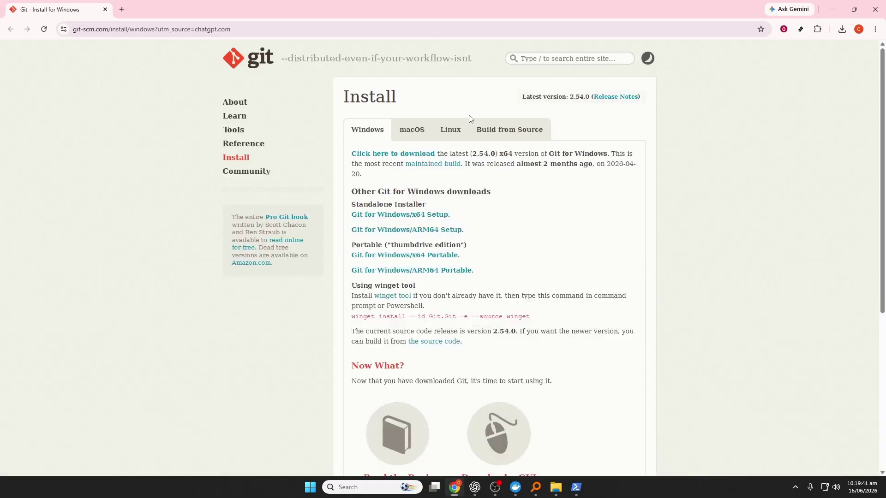
pyautogui.click(121, 9)
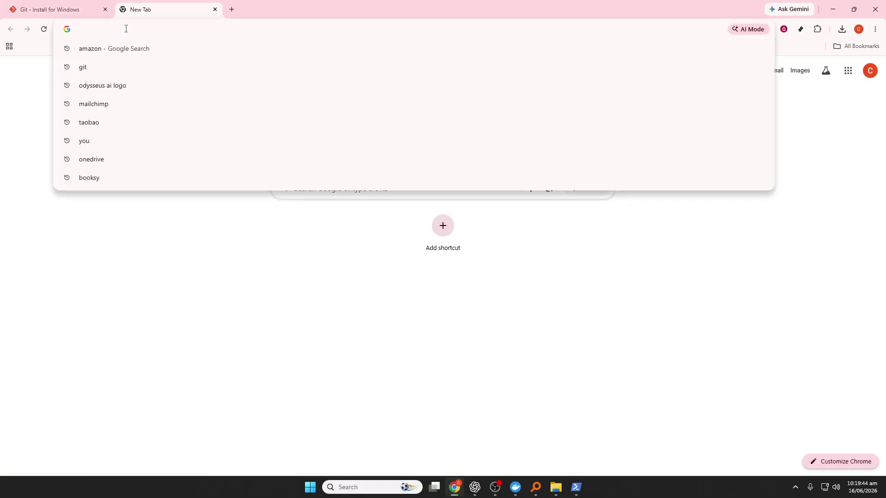
pyautogui.rightClick(126, 29)
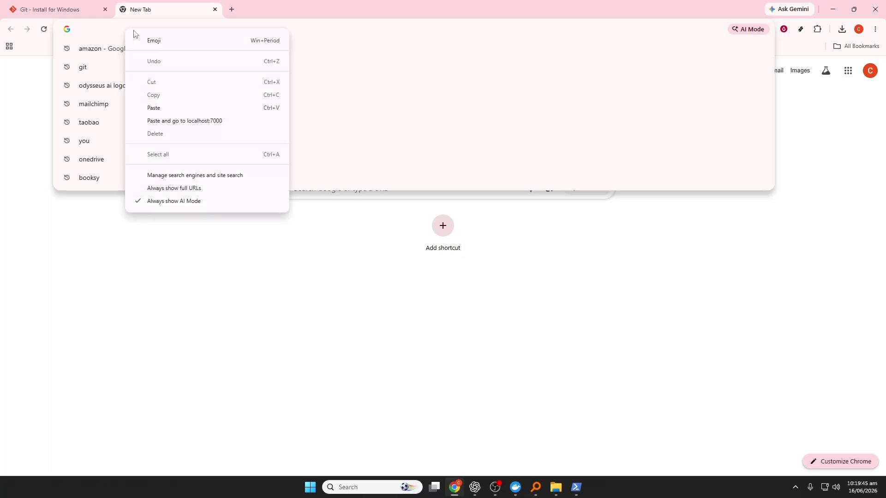
pyautogui.click(162, 108)
pyautogui.press('Return')
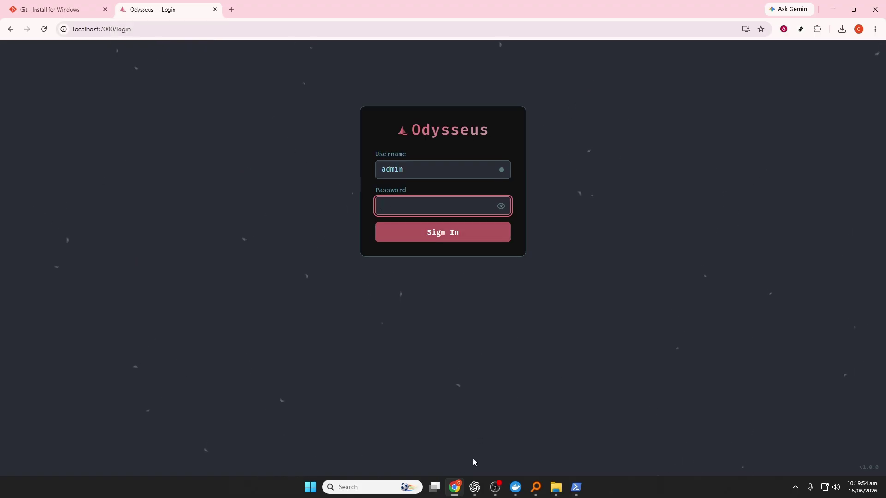
# Copy docker compose logs from the guide's Step 8 in ChatGPT and switch to the PowerShell window.
pyautogui.click(474, 487)
pyautogui.click(647, 354)
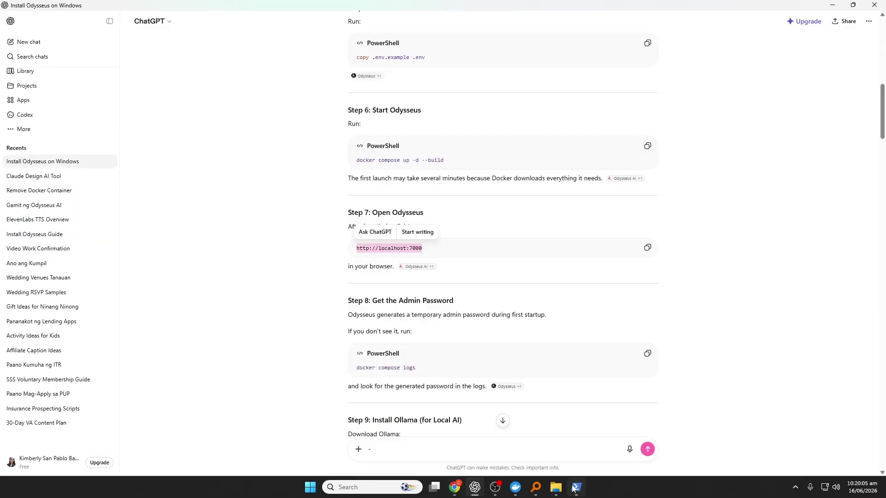
pyautogui.moveTo(576, 487)
pyautogui.click(577, 443)
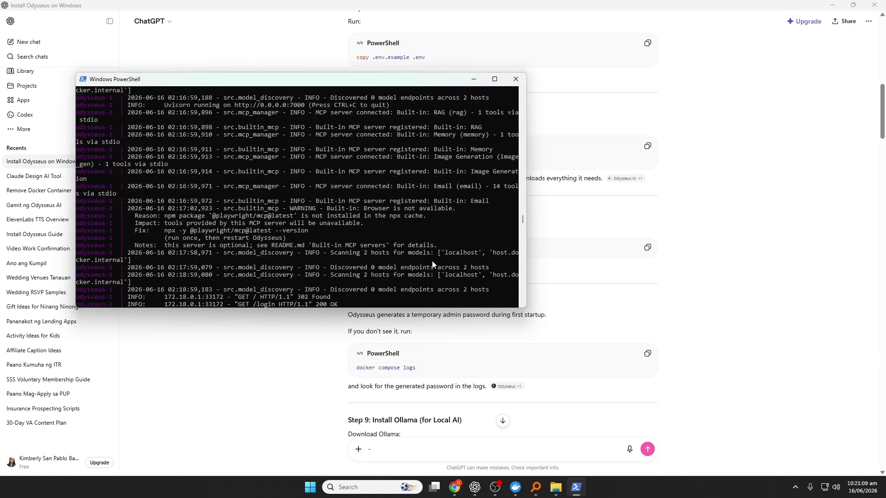
# Copy the temporary admin password from the PowerShell log and sign in to Odysseus in Chrome with it.
pyautogui.scroll(1, 277, 185)
pyautogui.moveTo(231, 172); pyautogui.dragTo(319, 174)
pyautogui.rightClick(318, 174)
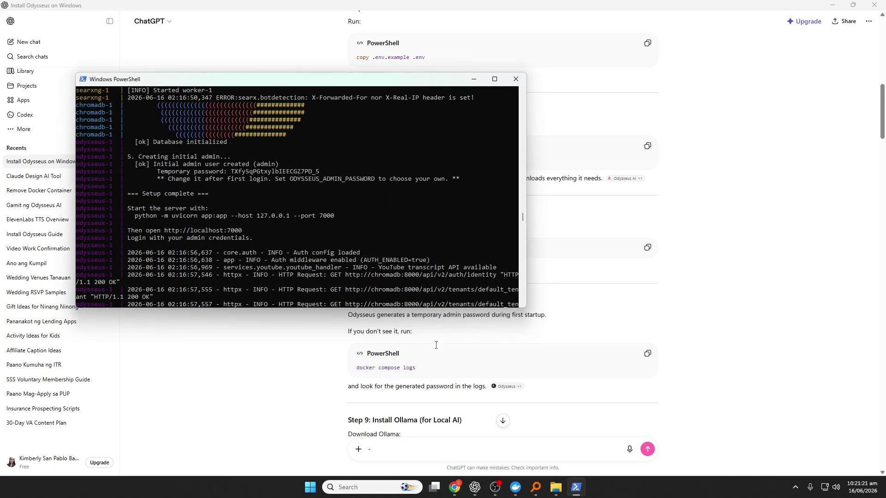
pyautogui.click(454, 487)
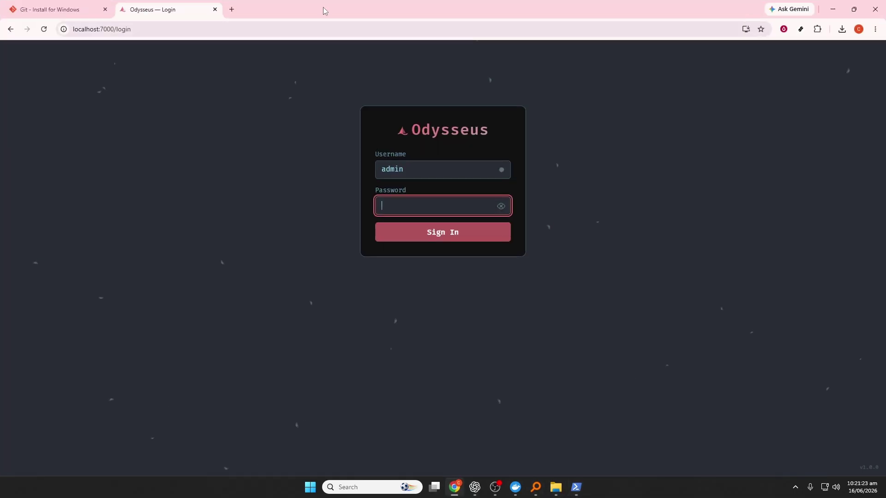
pyautogui.hotkey('ctrl', 'v')
pyautogui.click(429, 240)
# Open the ollama.com Windows download page in a new tab and download the installer OllamaSetup.exe.
pyautogui.click(231, 9)
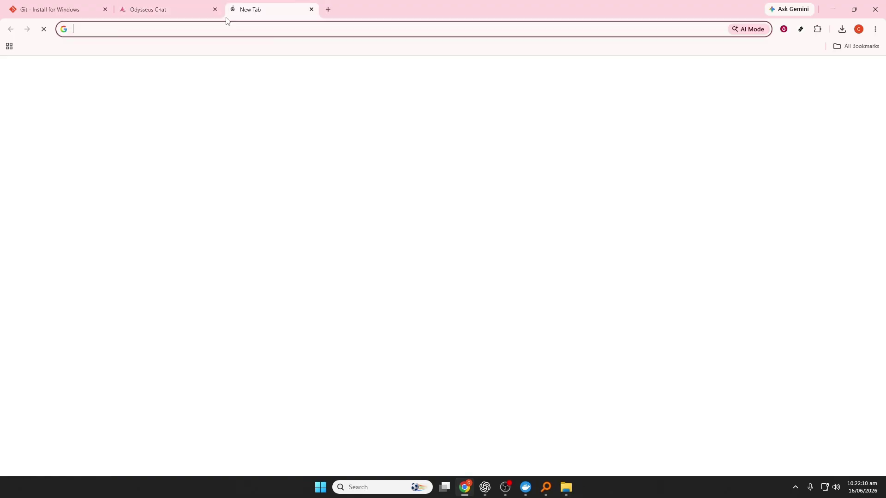
pyautogui.write('ollam')
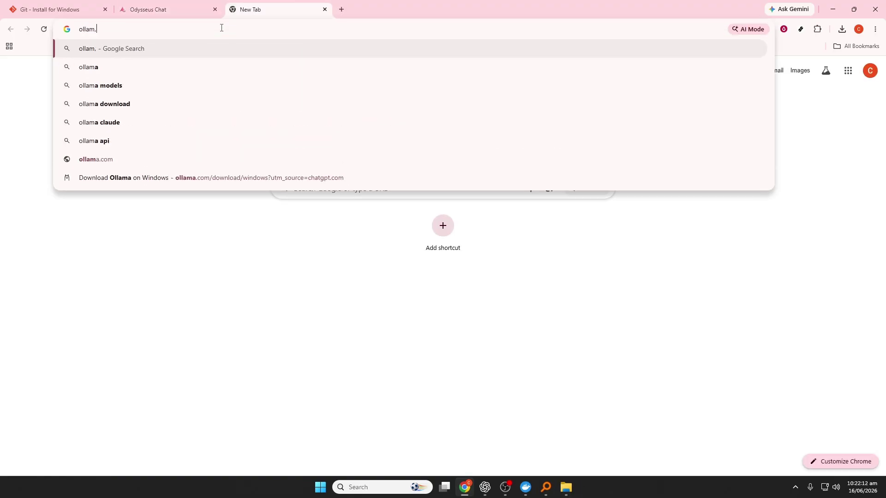
pyautogui.click(210, 160)
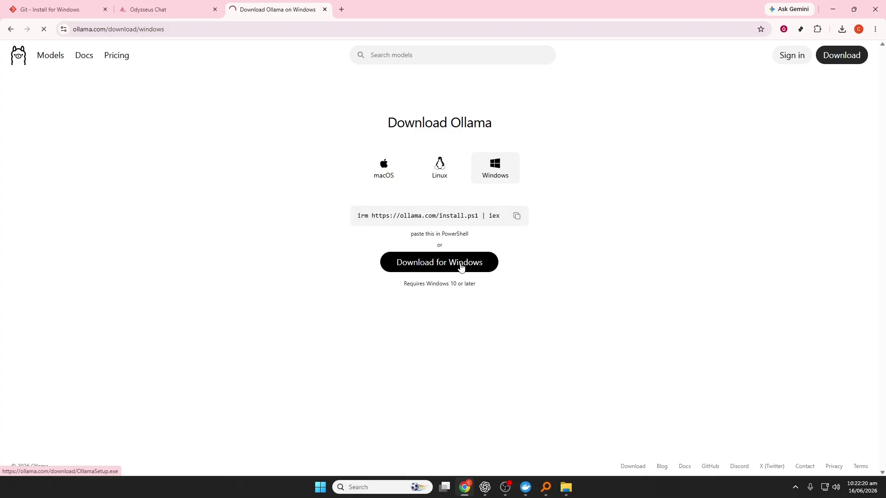
pyautogui.click(461, 267)
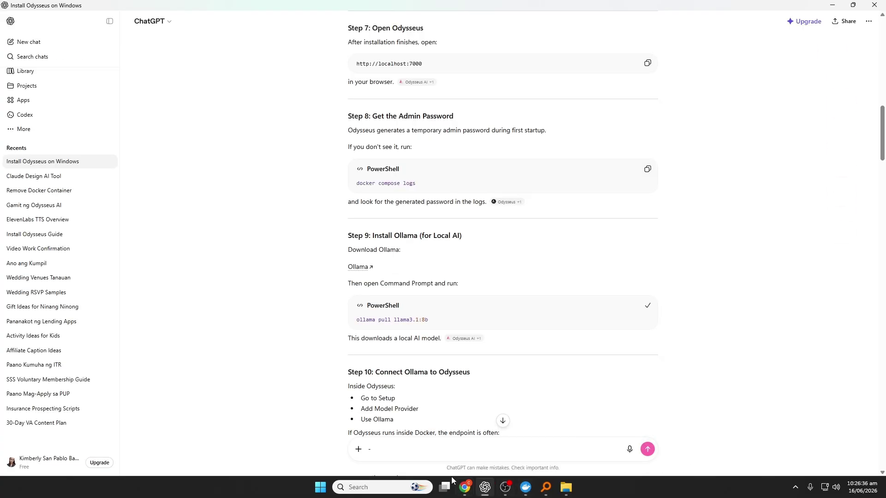
# Open a new PowerShell window and run ollama pull llama3.1:8b to download the local model.
pyautogui.click(383, 487)
pyautogui.click(383, 108)
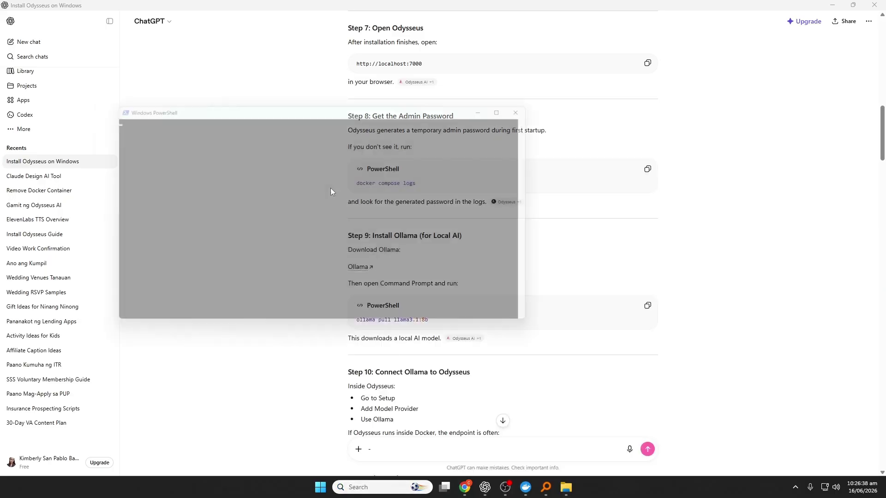
pyautogui.hotkey('ctrl', 'v')
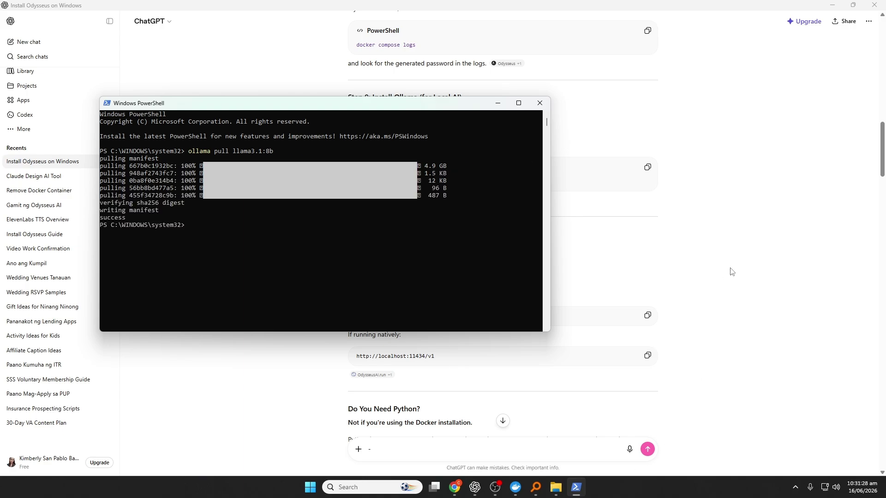
pyautogui.click(726, 279)
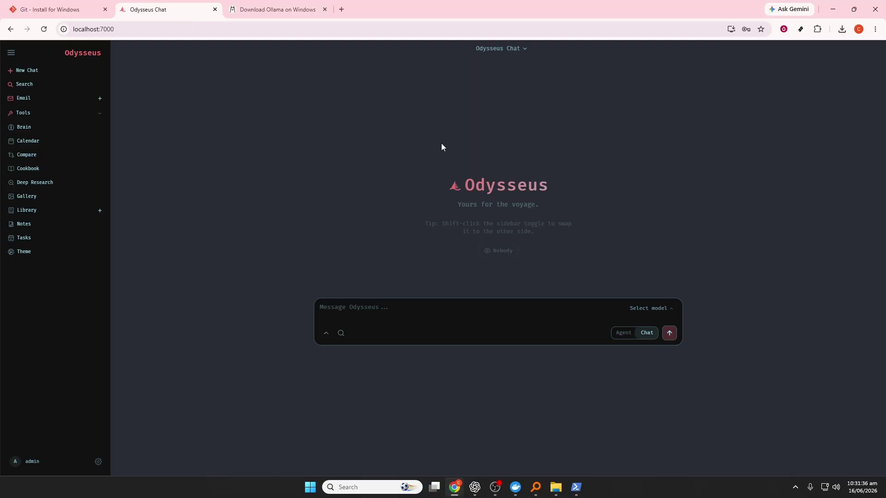
# Open the Add Models settings from the Odysseus chat's model selector and try to add a local LLM endpoint without a URL.
pyautogui.click(657, 311)
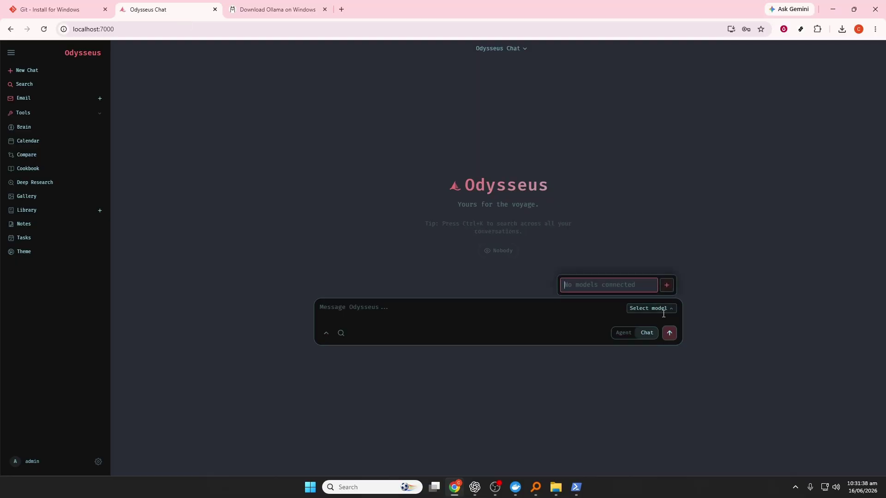
pyautogui.click(667, 287)
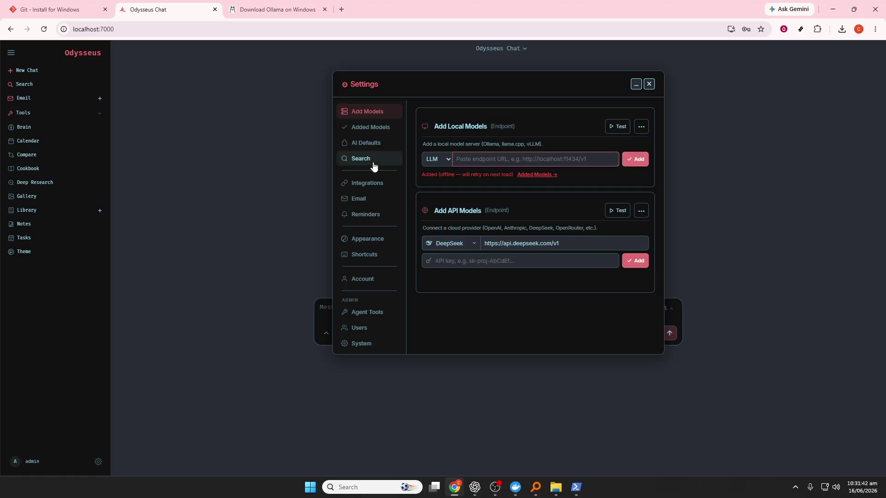
pyautogui.click(509, 161)
pyautogui.click(633, 161)
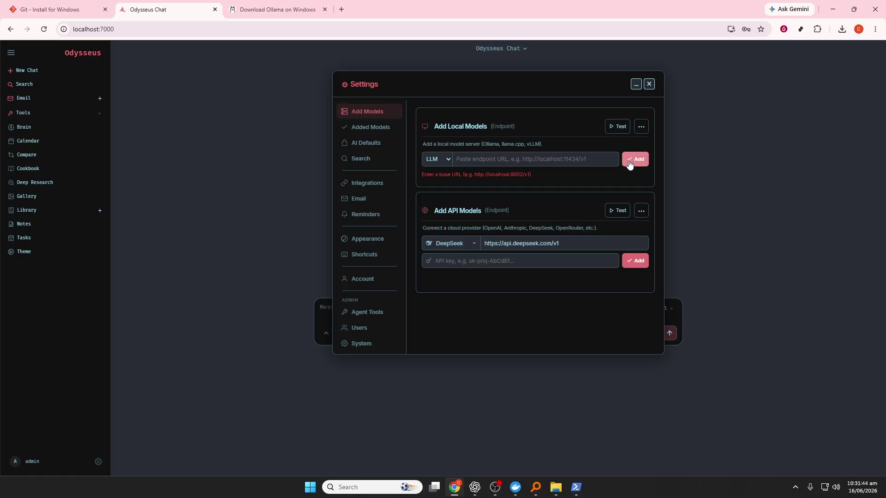
pyautogui.click(445, 156)
pyautogui.click(447, 158)
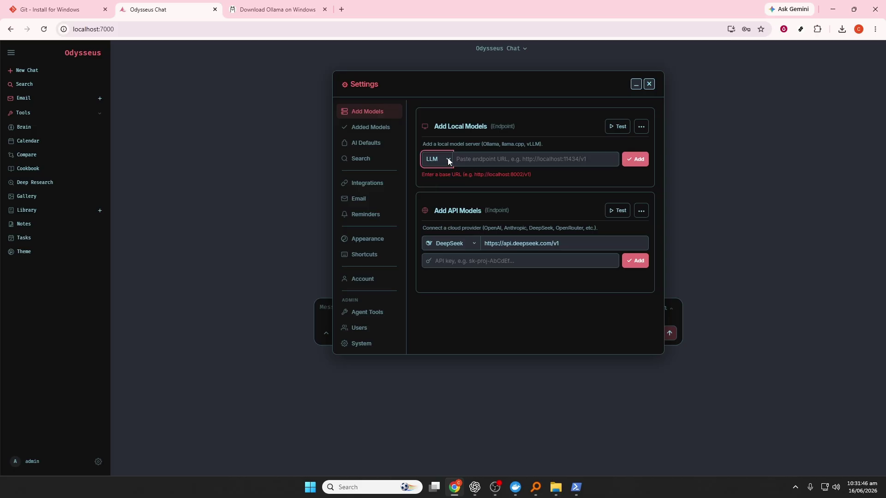
# Add Ollama as a local model endpoint using its preset, and close the settings.
pyautogui.click(641, 126)
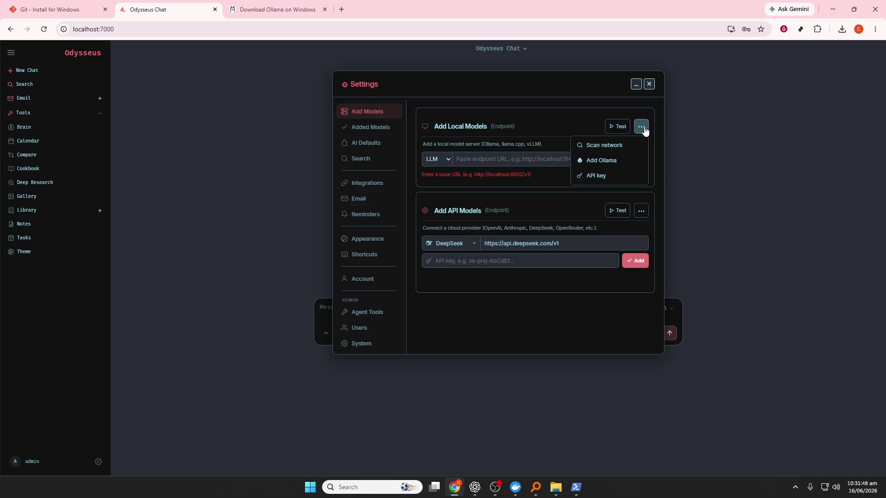
pyautogui.click(608, 166)
pyautogui.click(638, 165)
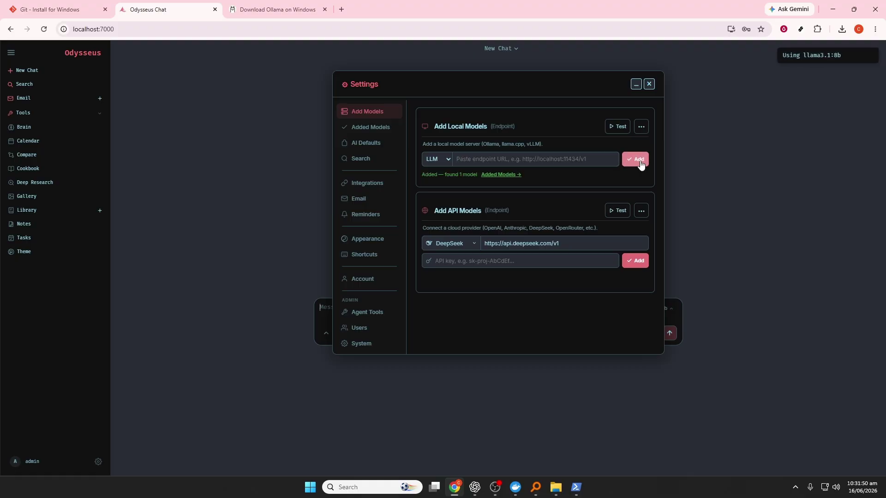
pyautogui.click(649, 84)
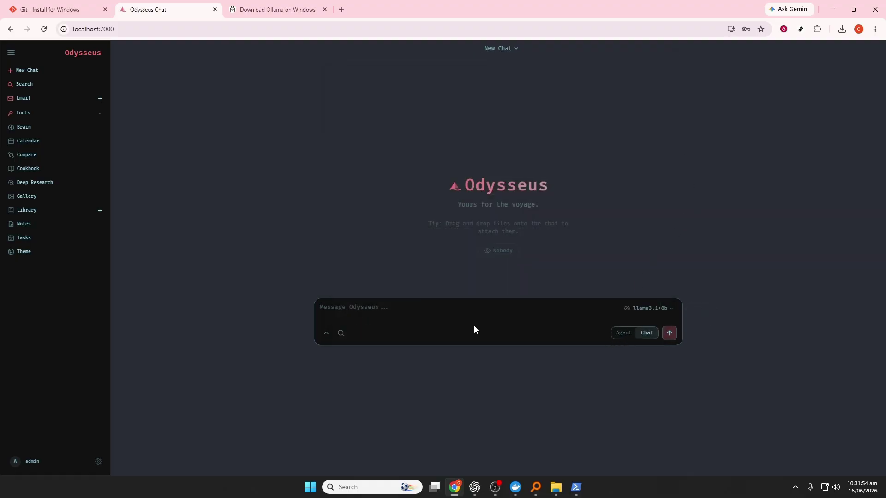
# Send the message "hello" to the llama3.1:8b model in the Odysseus chat.
pyautogui.click(478, 313)
pyautogui.write('hello')
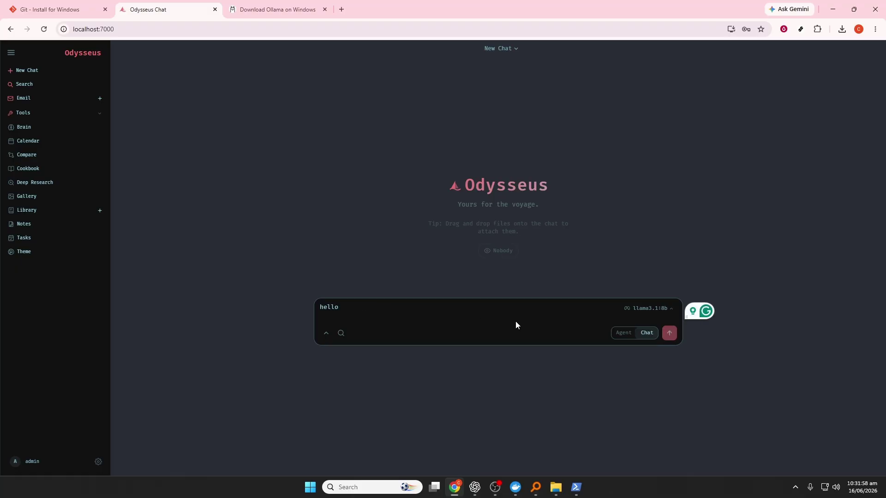
pyautogui.press('Return')
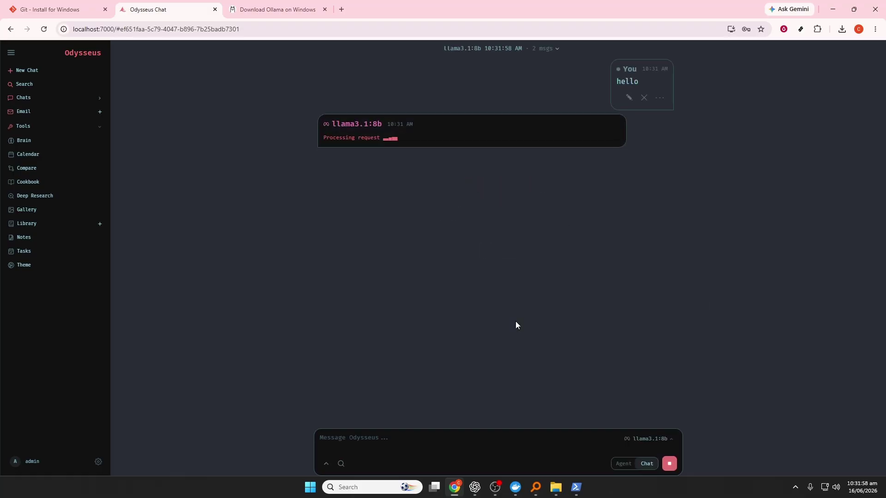